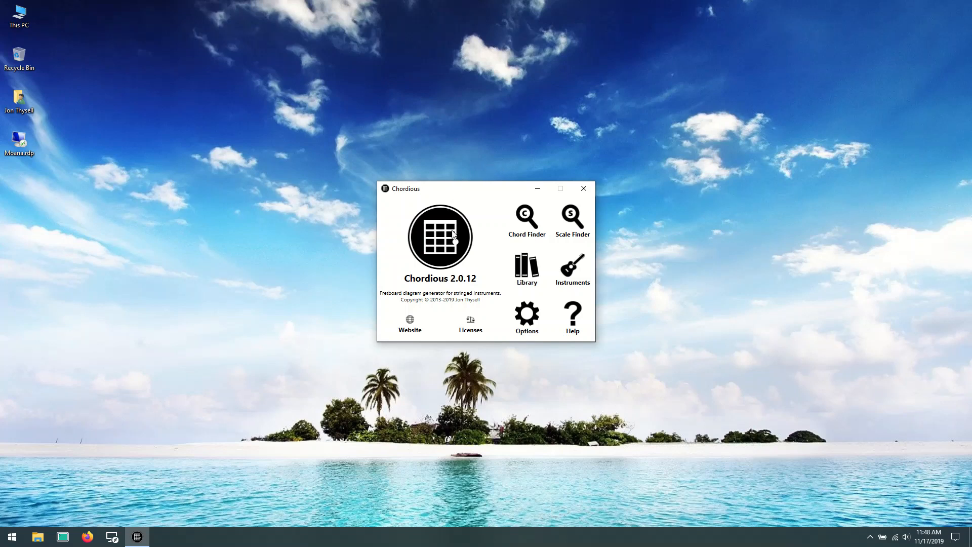
- Open the diagram library, move its window toward the upper-left of the desktop and enlarge it
{"action": "left_click", "coordinate": [531, 271]}
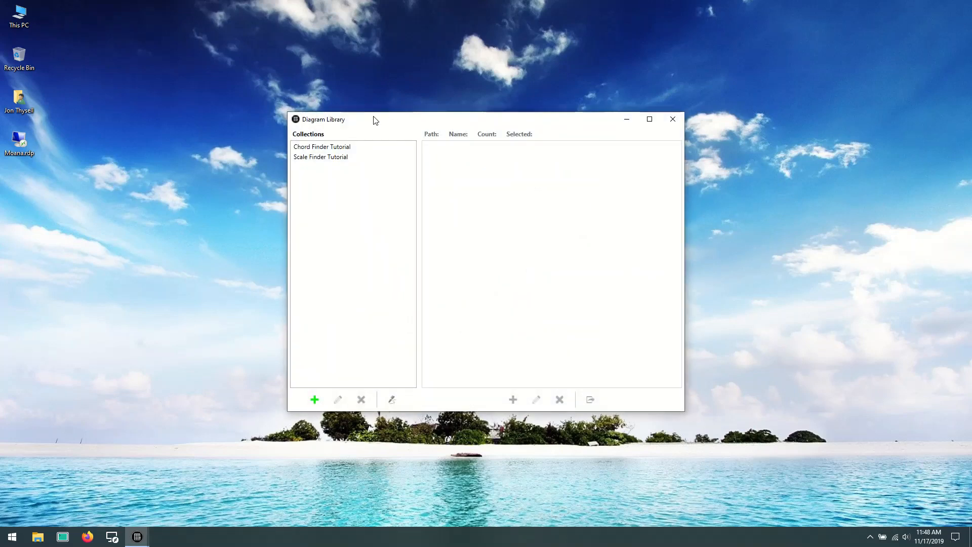
{"action": "left_click_drag", "start_coordinate": [373, 119], "coordinate": [252, 32]}
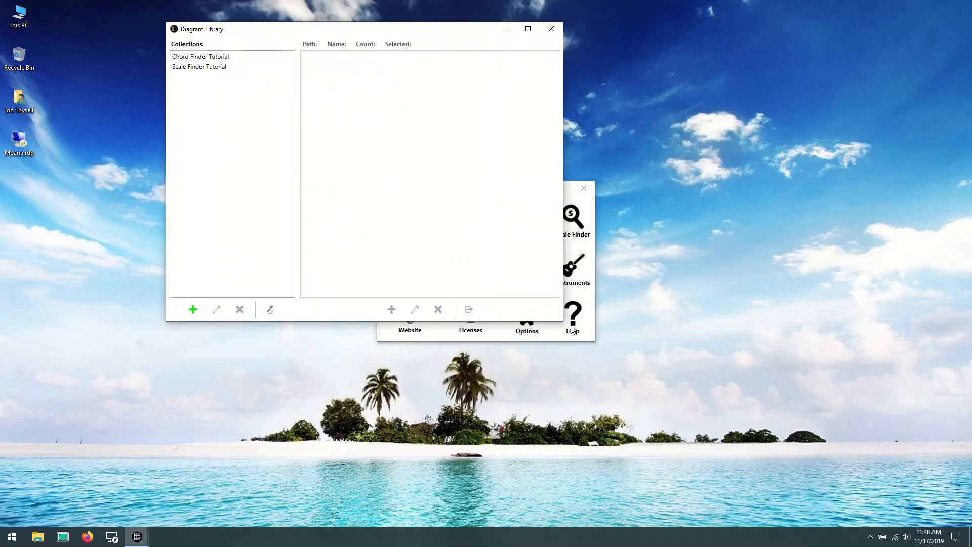
{"action": "left_click_drag", "start_coordinate": [562, 320], "coordinate": [830, 502]}
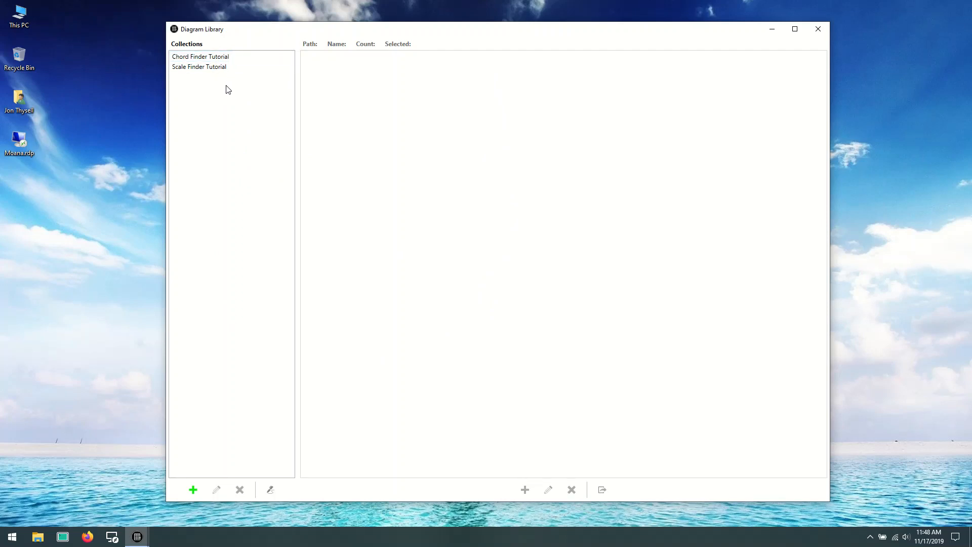
- View the diagrams stored in the Chord Finder Tutorial and Scale Finder Tutorial collections
{"action": "left_click", "coordinate": [234, 57]}
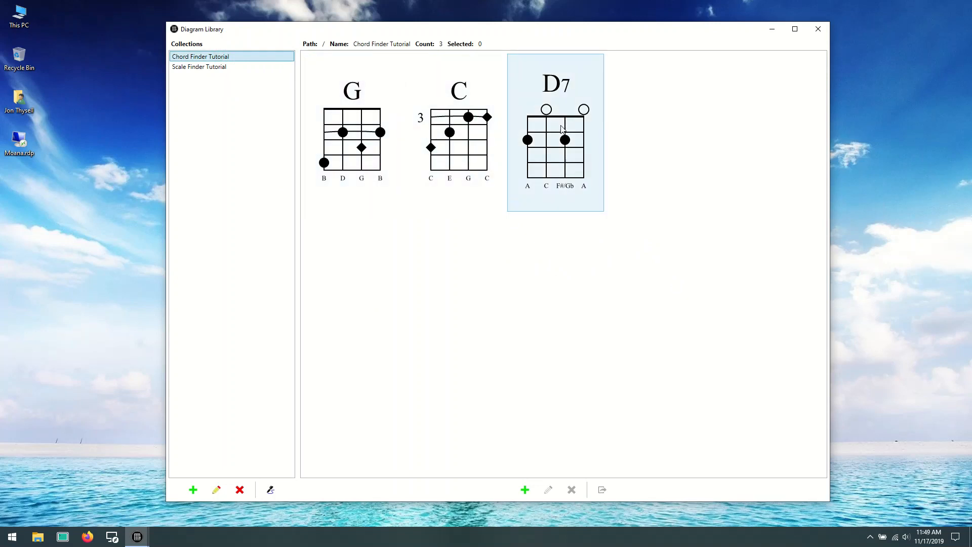
{"action": "left_click", "coordinate": [223, 68]}
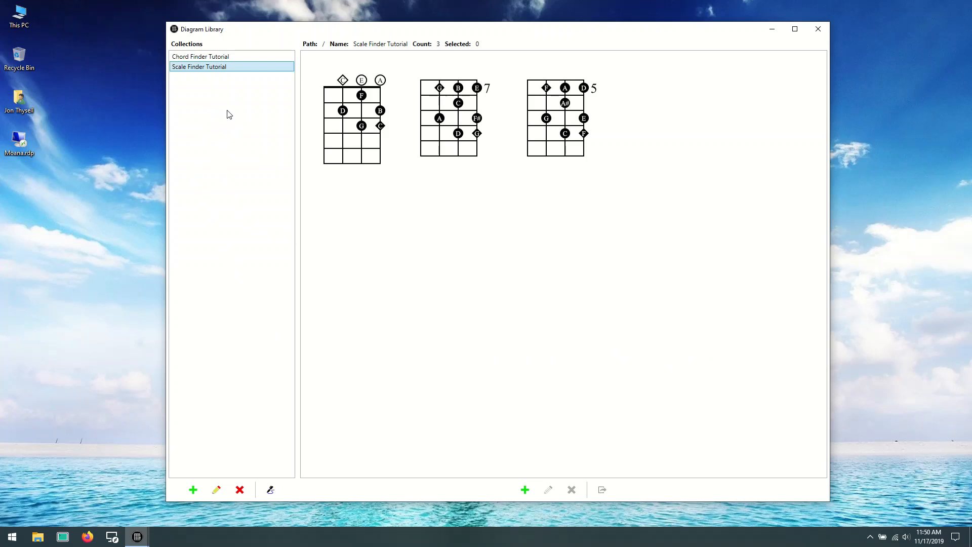
{"action": "left_click", "coordinate": [226, 57]}
{"action": "left_click", "coordinate": [228, 67]}
{"action": "left_click", "coordinate": [218, 117]}
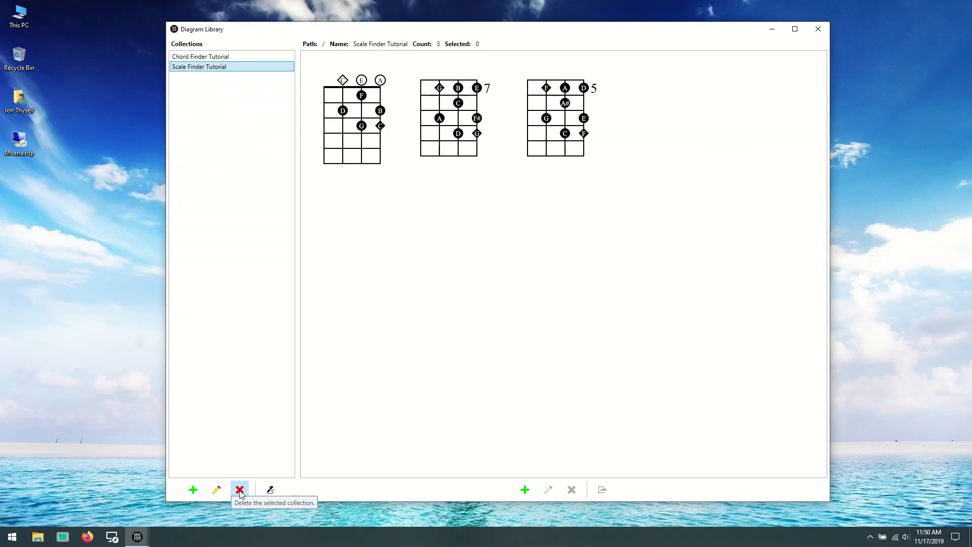
- Create a new collection named Diagram Management Tutorial and show its contents
{"action": "right_click", "coordinate": [206, 173]}
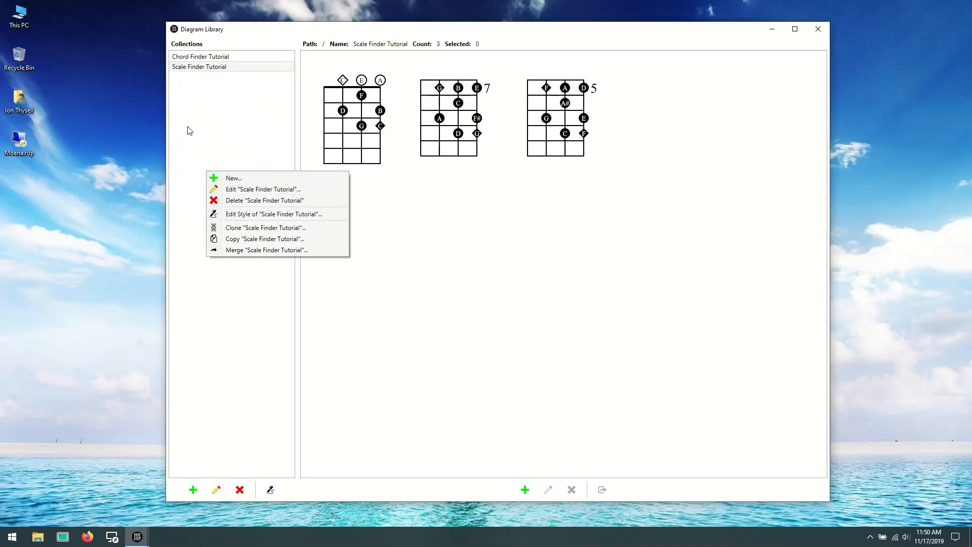
{"action": "left_click", "coordinate": [227, 178]}
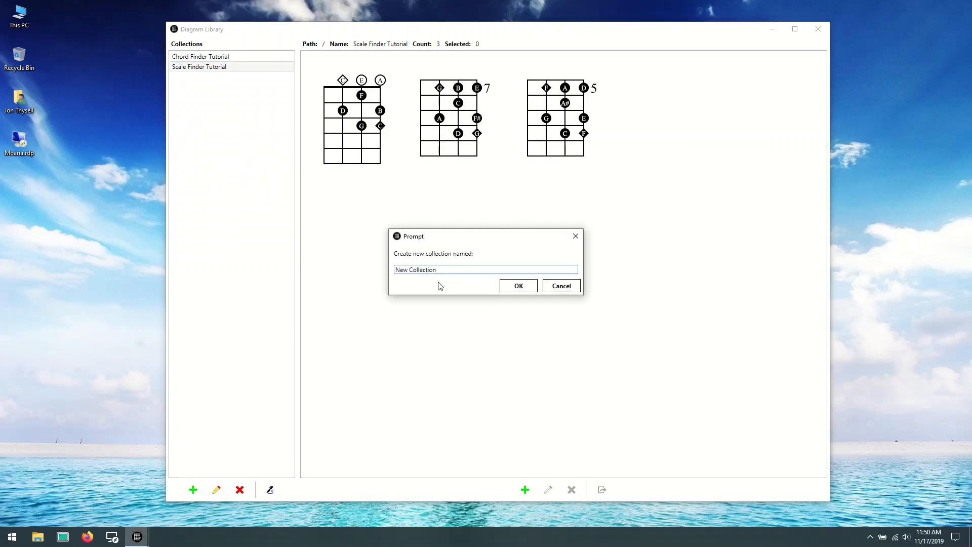
{"action": "left_click_drag", "start_coordinate": [444, 269], "coordinate": [397, 271]}
{"action": "key", "text": "BackSpace"}
{"action": "type", "text": "Diagram Management Tutorial"}
{"action": "left_click", "coordinate": [521, 287]}
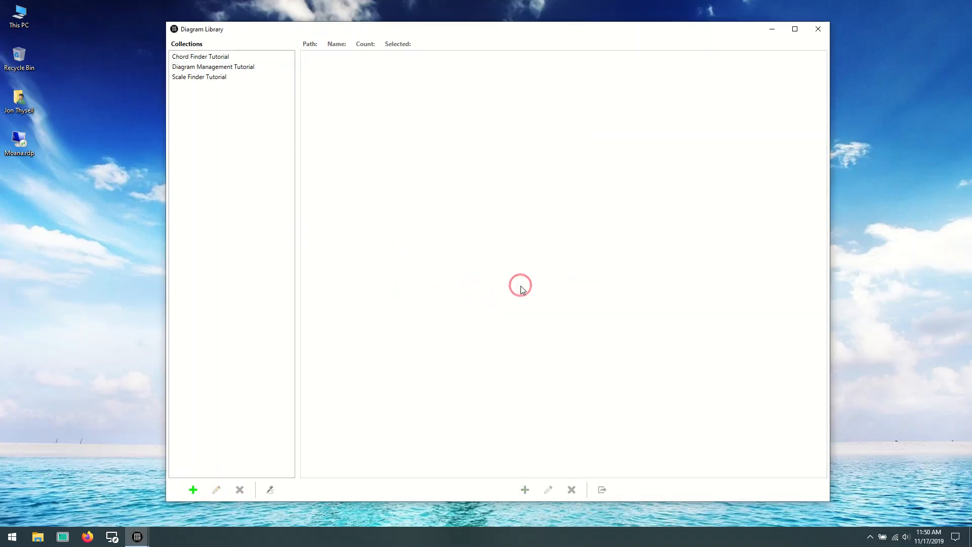
{"action": "left_click", "coordinate": [236, 67]}
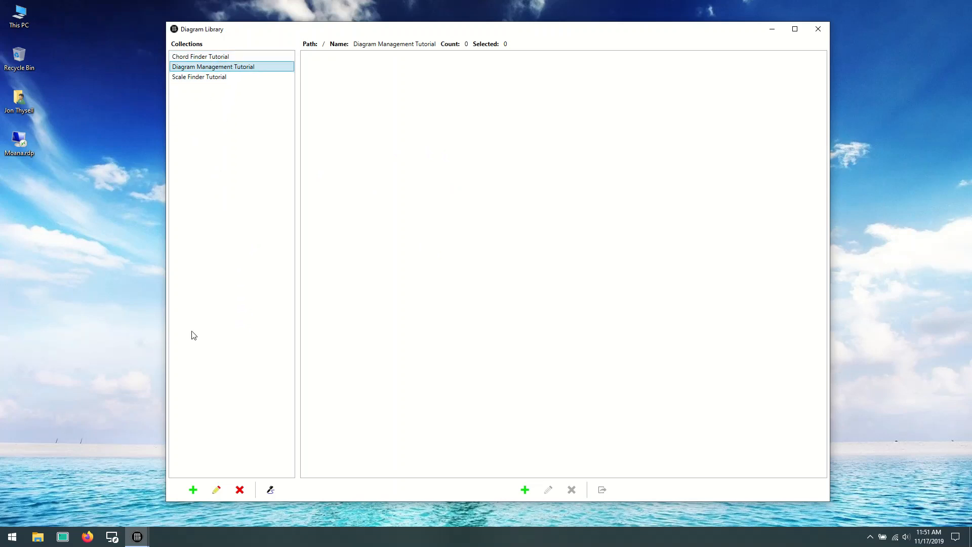
{"action": "left_click", "coordinate": [217, 490]}
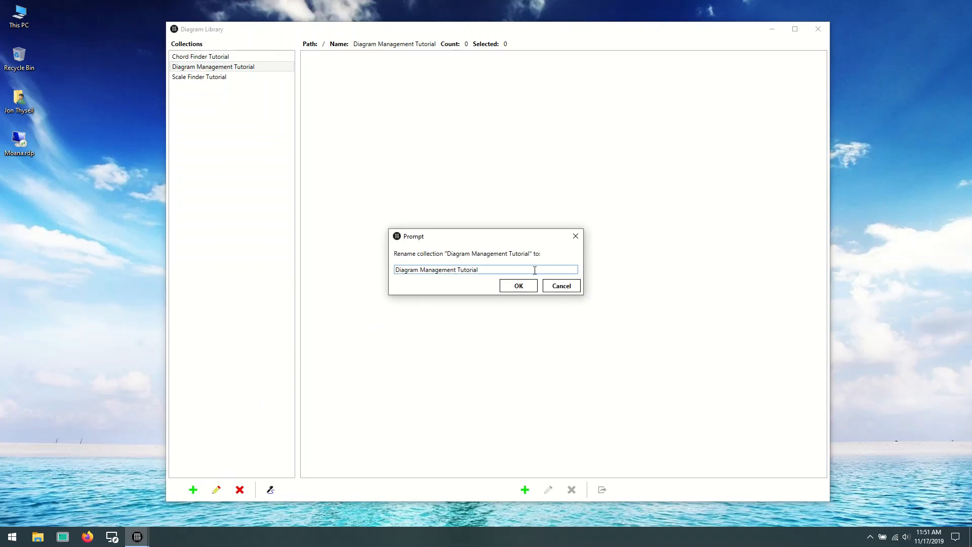
{"action": "left_click", "coordinate": [561, 287]}
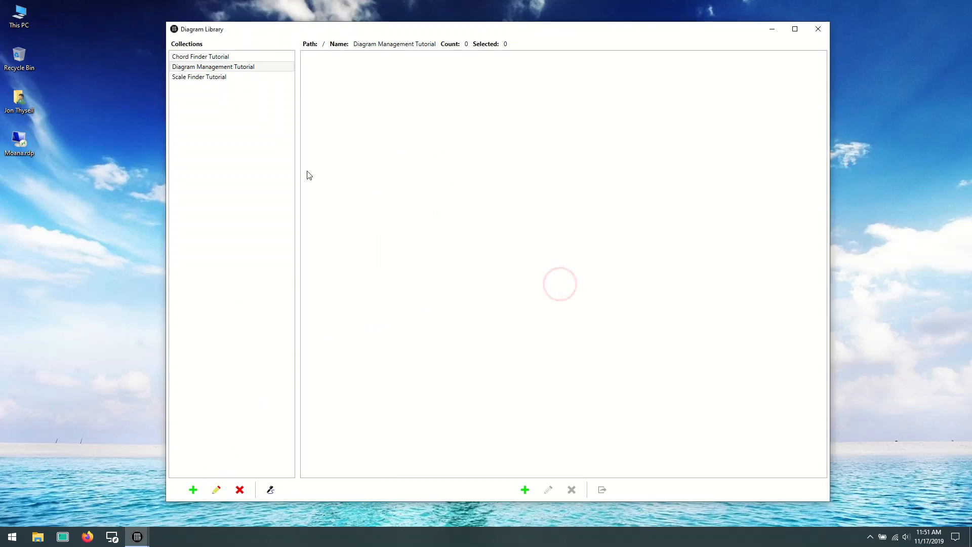
{"action": "left_click", "coordinate": [242, 494]}
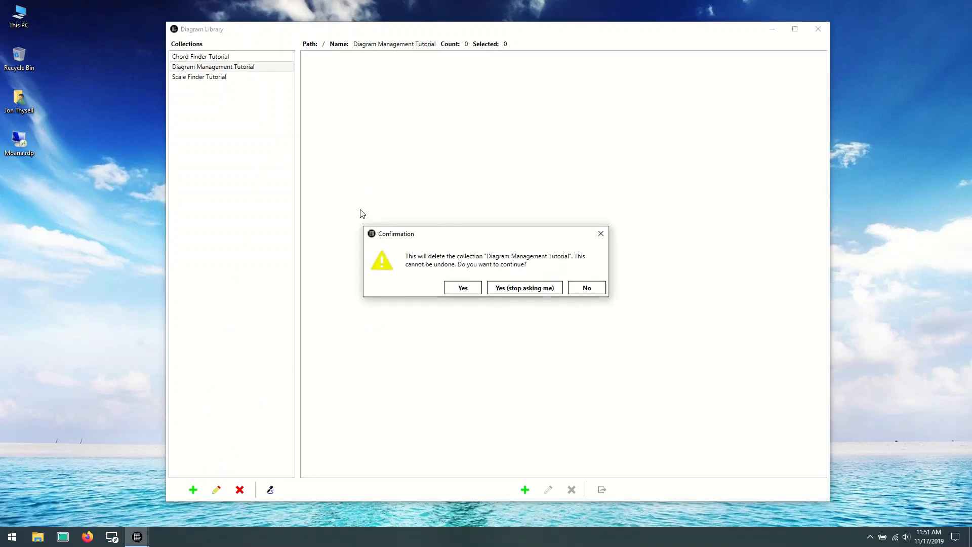
{"action": "left_click", "coordinate": [587, 288]}
- Copy the G, C and D7 chord diagrams from Chord Finder Tutorial into Diagram Management Tutorial and view that collection
{"action": "left_click", "coordinate": [219, 58]}
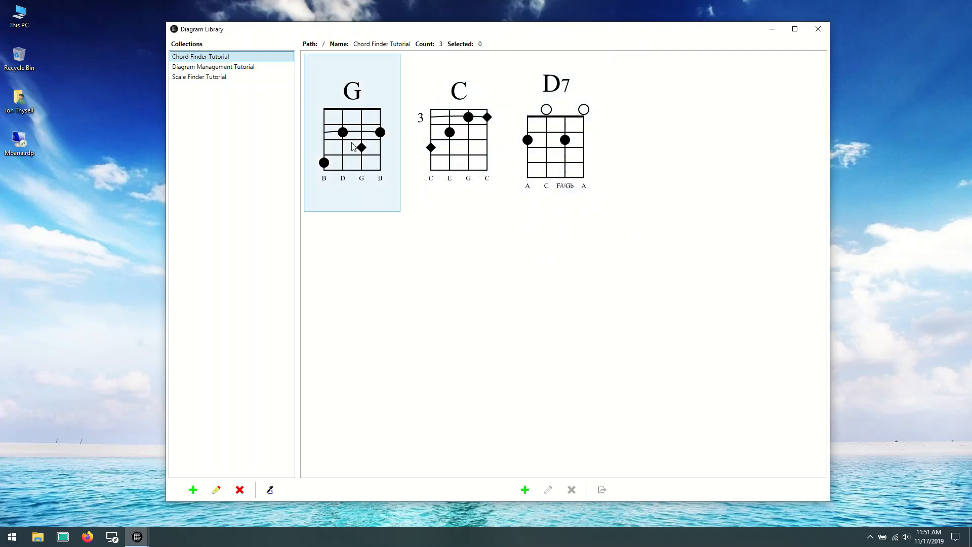
{"action": "left_click", "coordinate": [370, 147]}
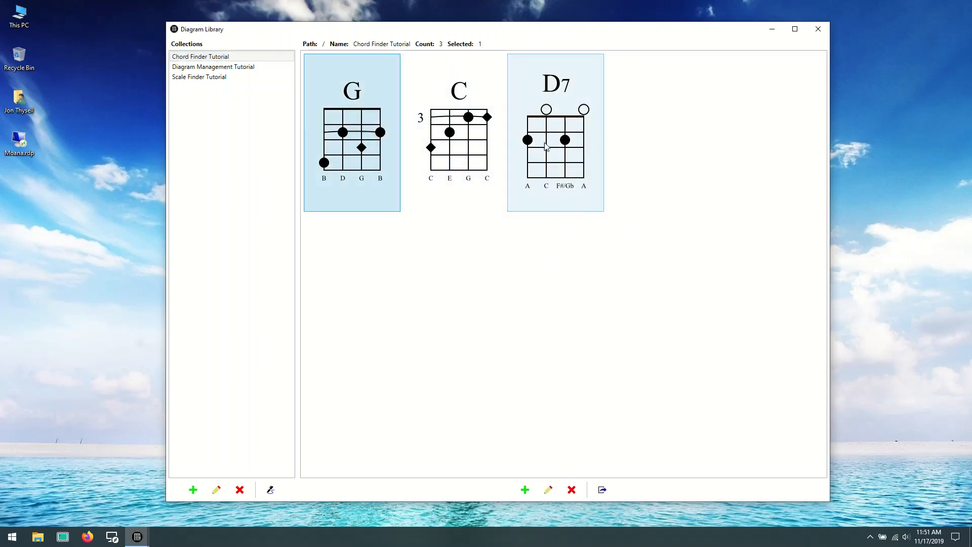
{"action": "left_click", "coordinate": [565, 140], "text": "shift"}
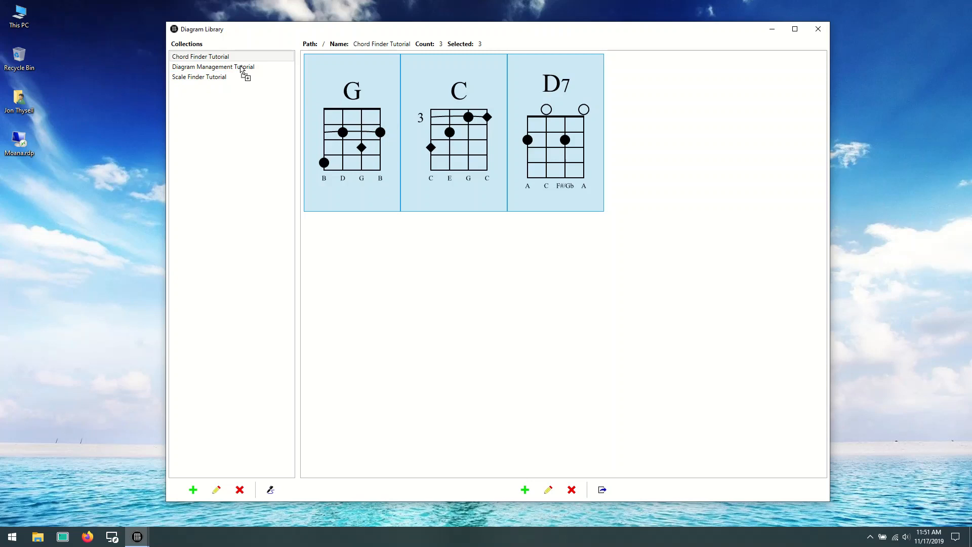
{"action": "left_click_drag", "start_coordinate": [240, 67], "coordinate": [205, 70]}
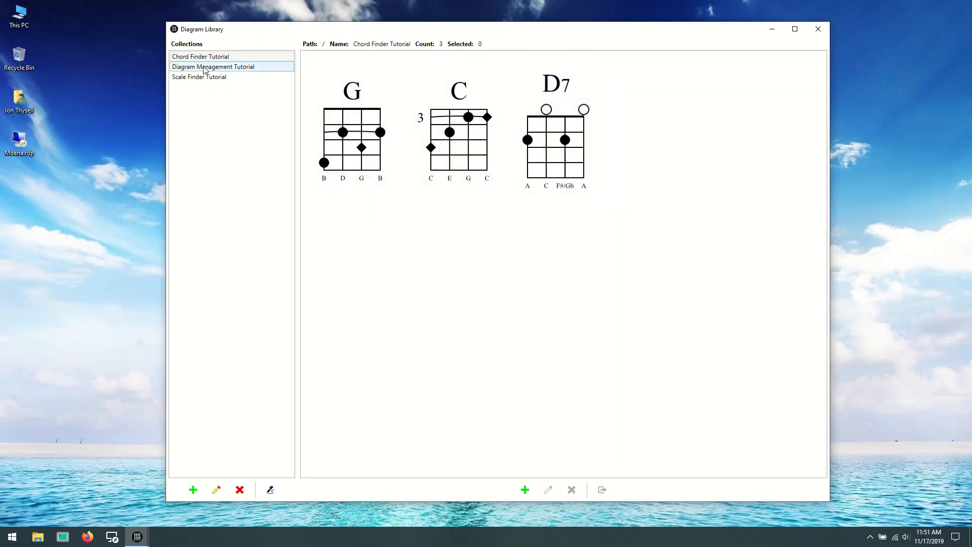
{"action": "left_click", "coordinate": [255, 68]}
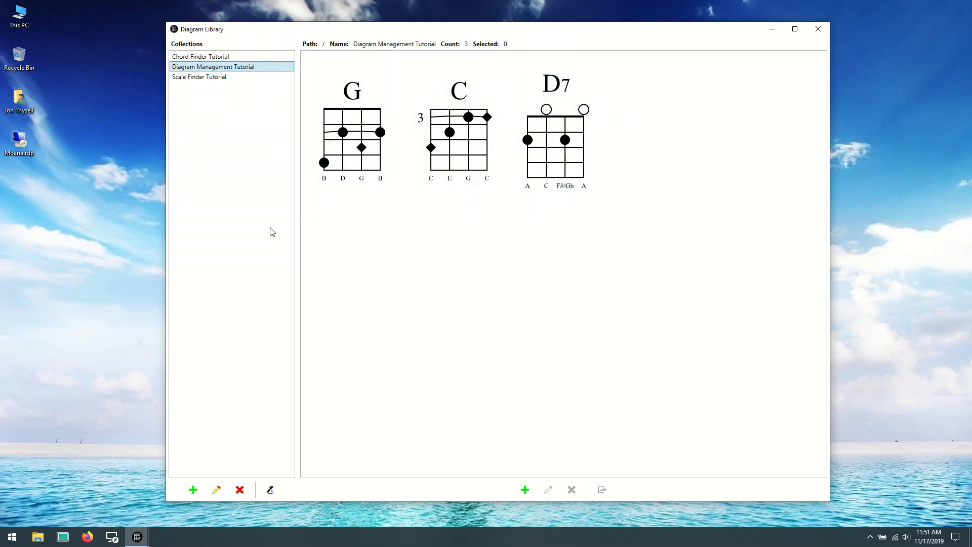
- Copy all three scale diagrams from Scale Finder Tutorial into Diagram Management Tutorial and view that collection
{"action": "left_click", "coordinate": [207, 79]}
{"action": "left_click", "coordinate": [357, 125]}
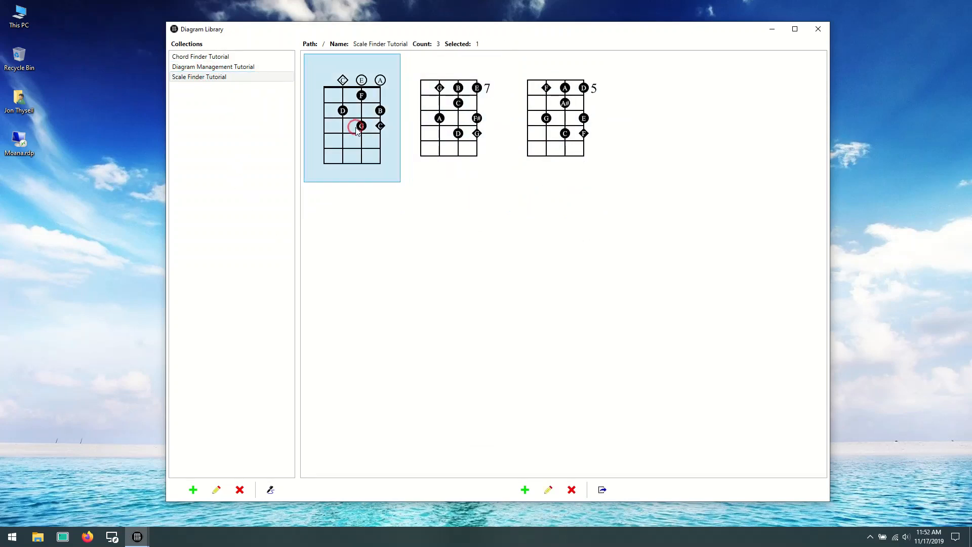
{"action": "left_click", "coordinate": [581, 126], "text": "shift"}
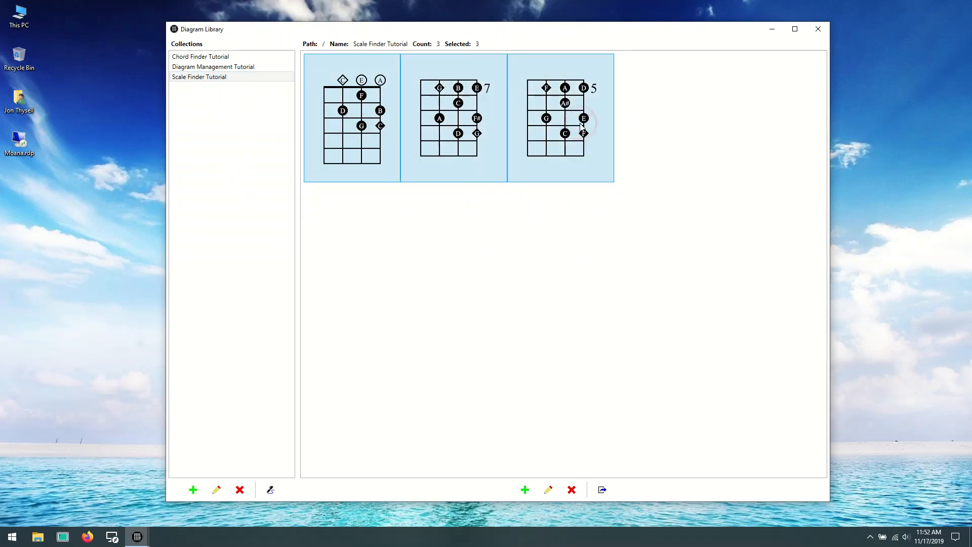
{"action": "left_click_drag", "start_coordinate": [358, 116], "coordinate": [243, 70]}
{"action": "left_click_drag", "start_coordinate": [244, 70], "coordinate": [243, 71]}
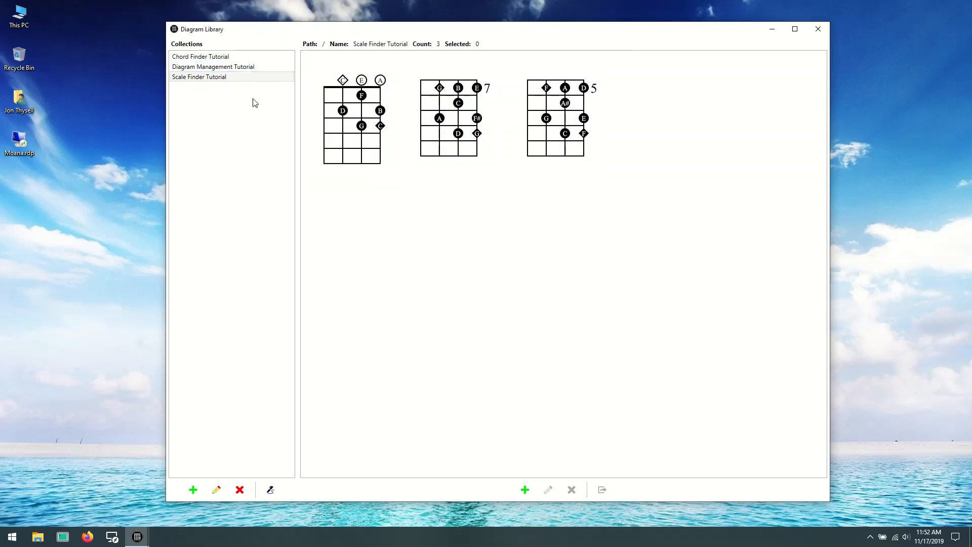
{"action": "left_click", "coordinate": [245, 66]}
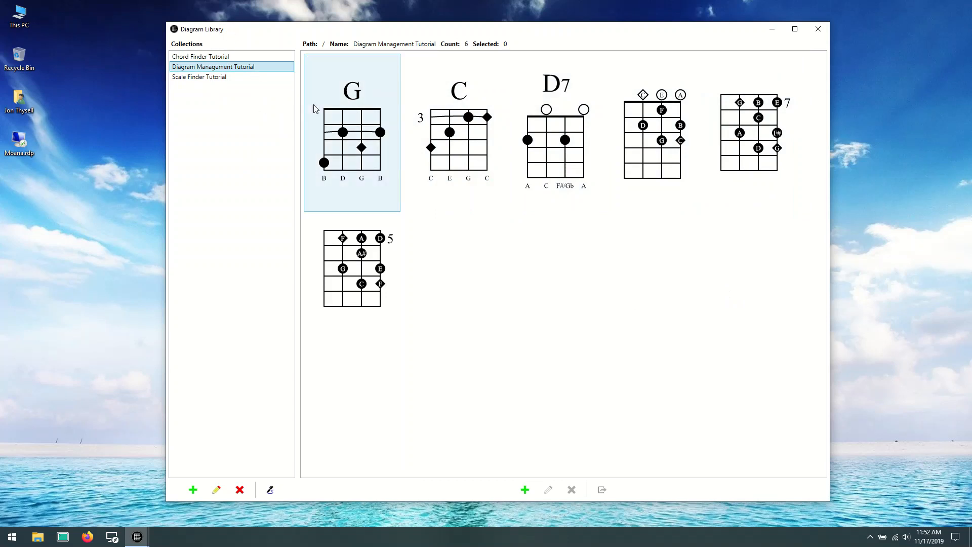
- Copy all six diagrams of Diagram Management Tutorial into a new collection named DMT Copy
{"action": "left_click", "coordinate": [333, 70]}
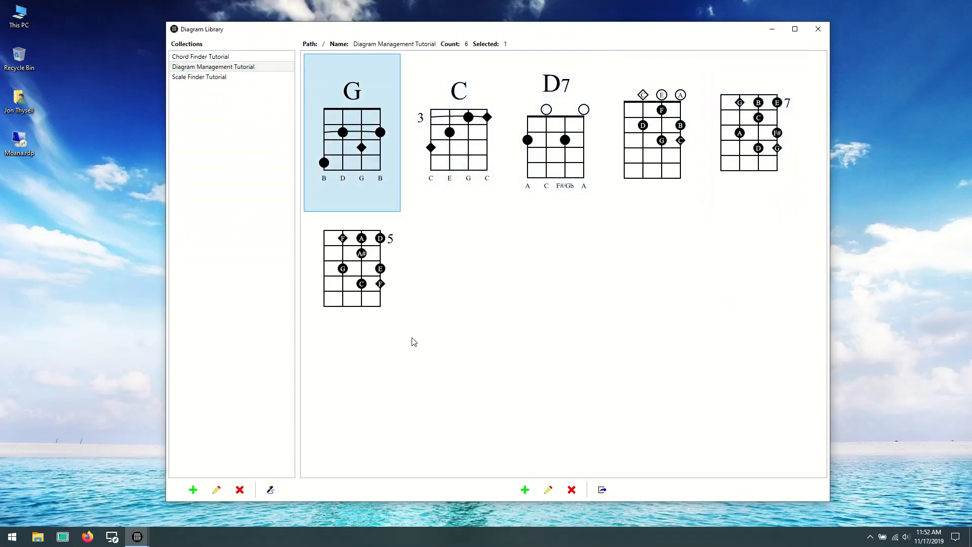
{"action": "left_click", "coordinate": [390, 287], "text": "shift"}
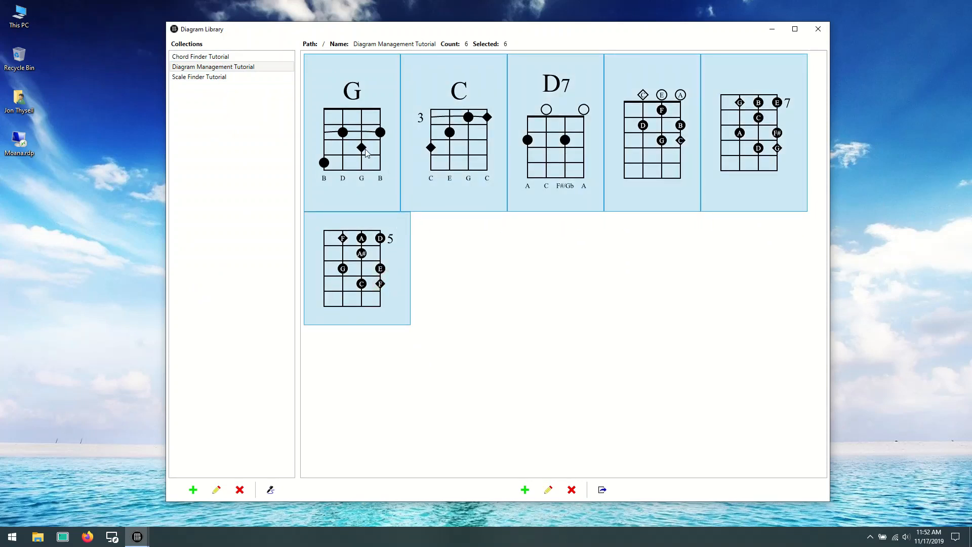
{"action": "left_click_drag", "start_coordinate": [363, 87], "coordinate": [198, 109]}
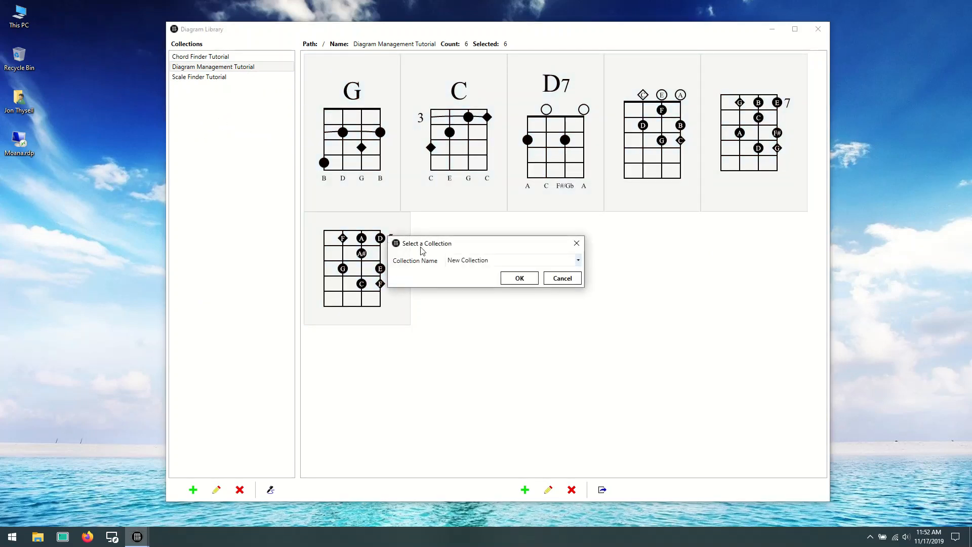
{"action": "left_click", "coordinate": [577, 260]}
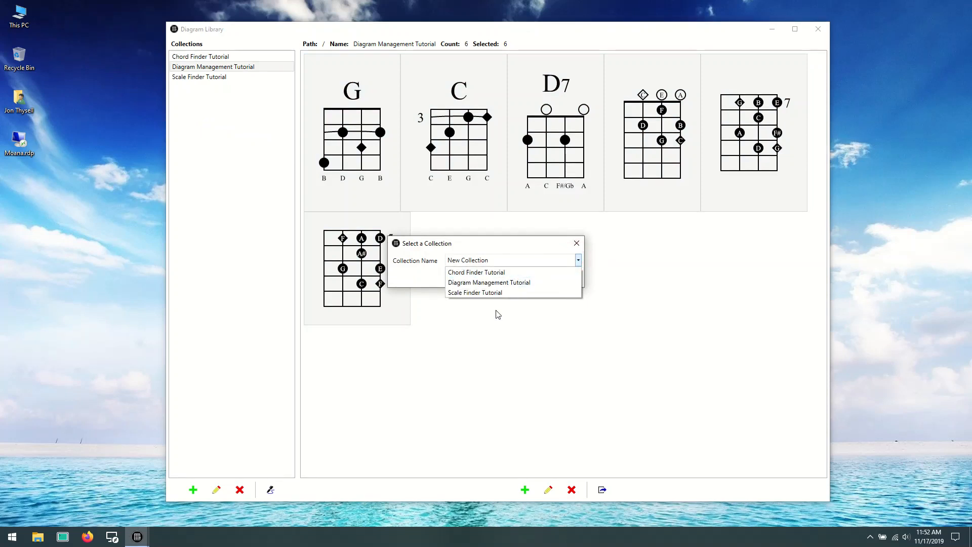
{"action": "left_click", "coordinate": [500, 260]}
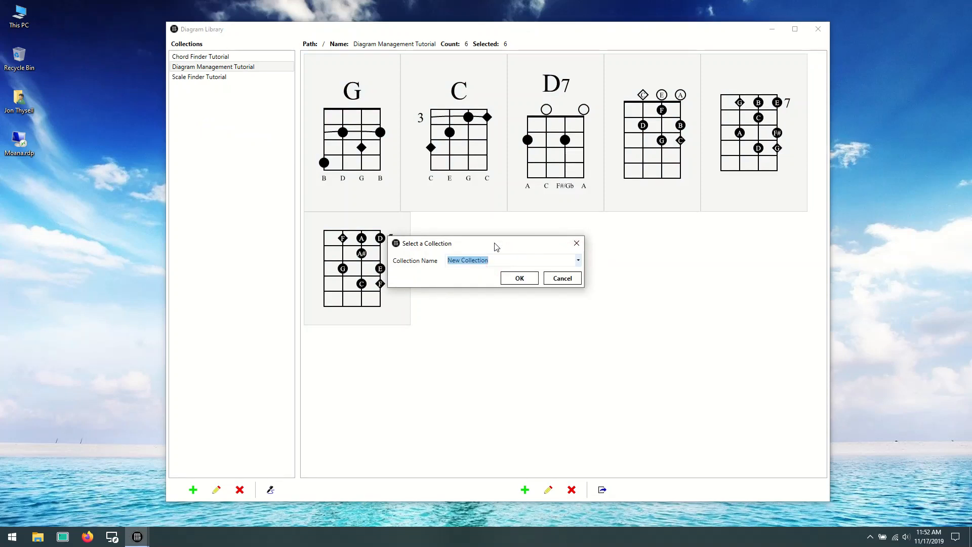
{"action": "type", "text": "DMT Copy"}
{"action": "left_click", "coordinate": [517, 278]}
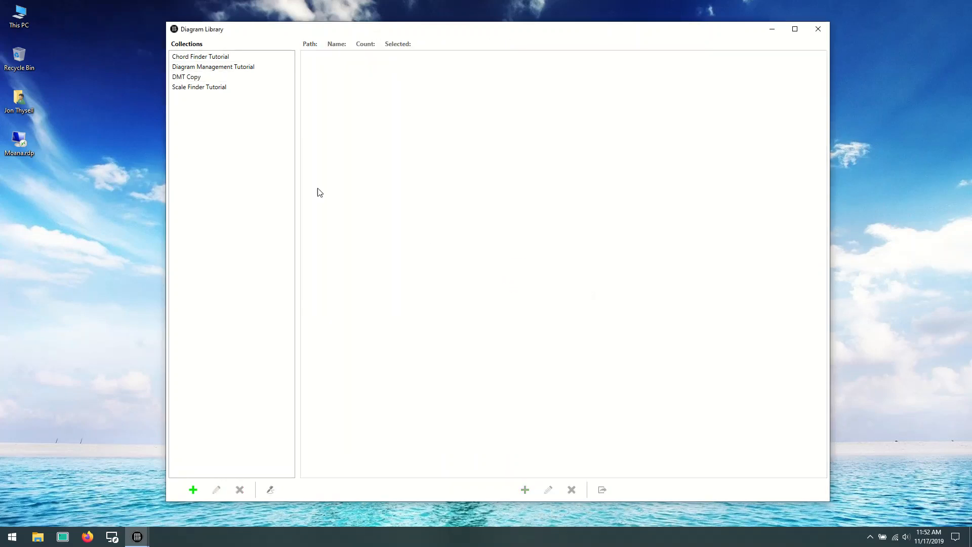
- Compare the contents of the DMT Copy and Diagram Management Tutorial collections
{"action": "left_click", "coordinate": [194, 76]}
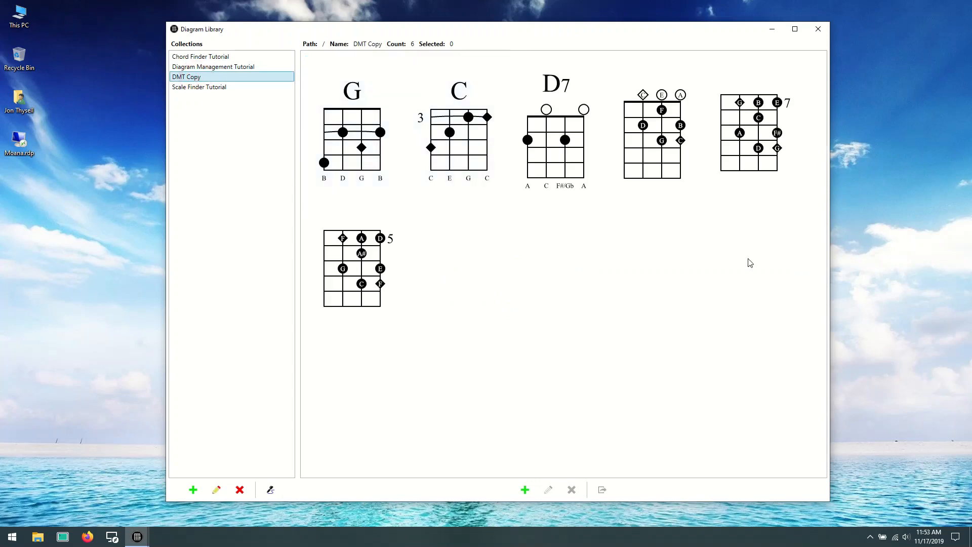
{"action": "left_click", "coordinate": [217, 69]}
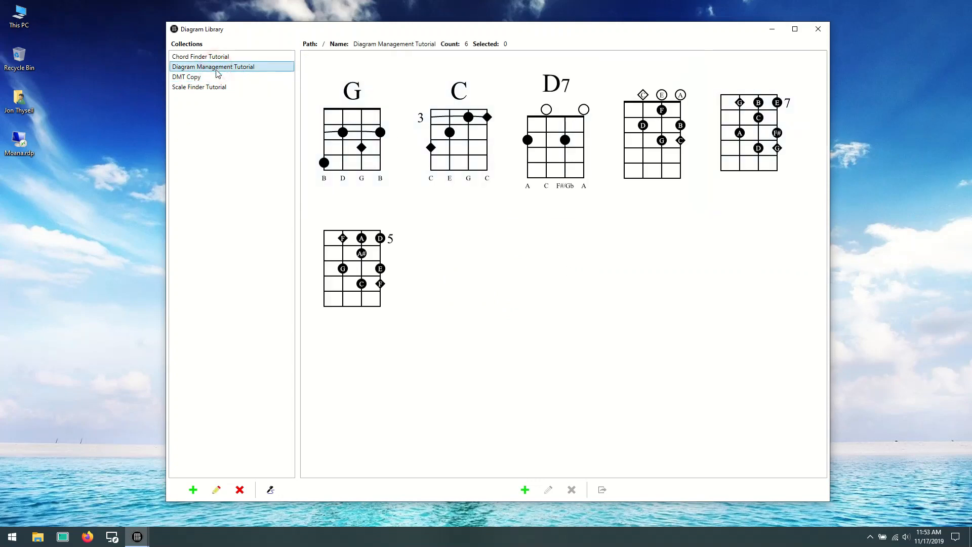
{"action": "left_click", "coordinate": [217, 76]}
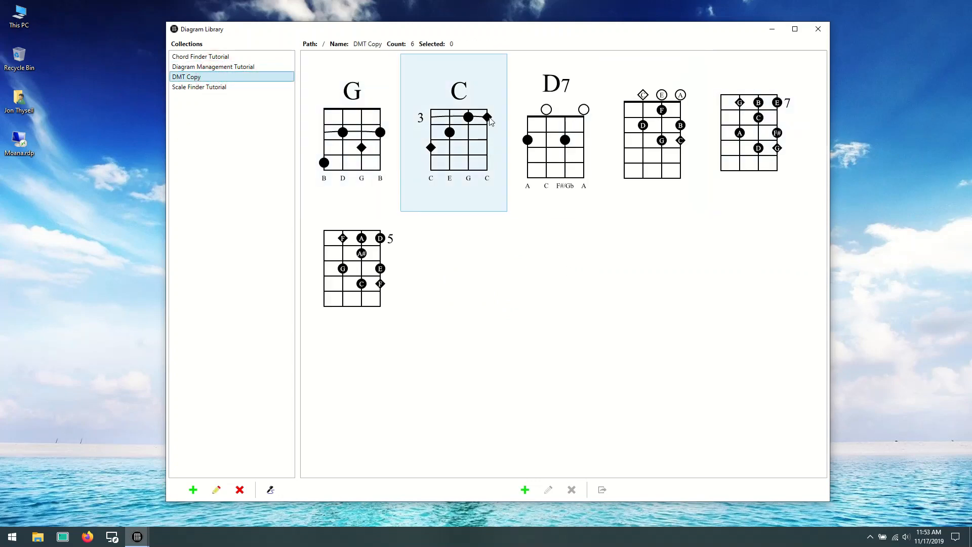
{"action": "left_click", "coordinate": [361, 143]}
{"action": "key", "text": "ctrl+a"}
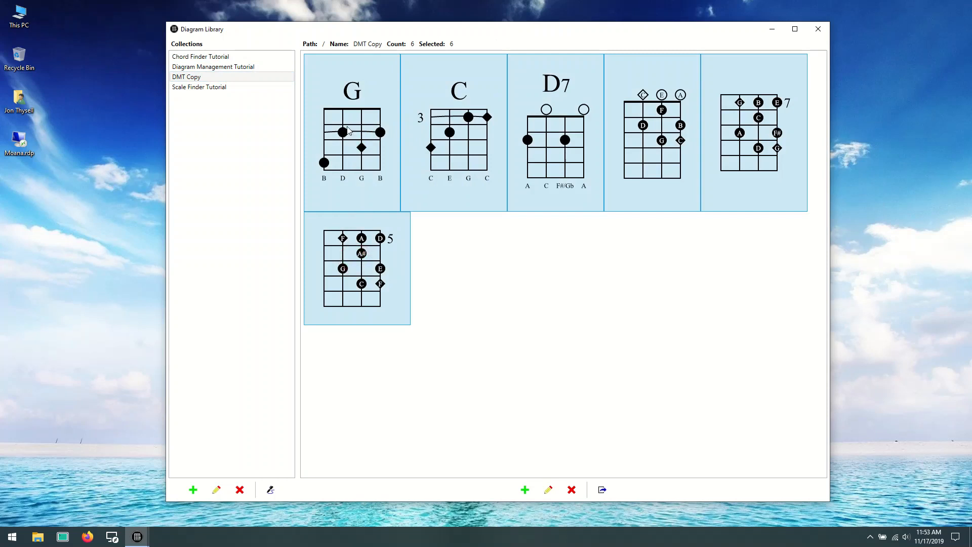
{"action": "left_click_drag", "start_coordinate": [369, 136], "coordinate": [389, 129]}
- Move the G chord and G scale diagrams from DMT Copy into a new collection named Ukulele G and view that collection
{"action": "left_click", "coordinate": [373, 118]}
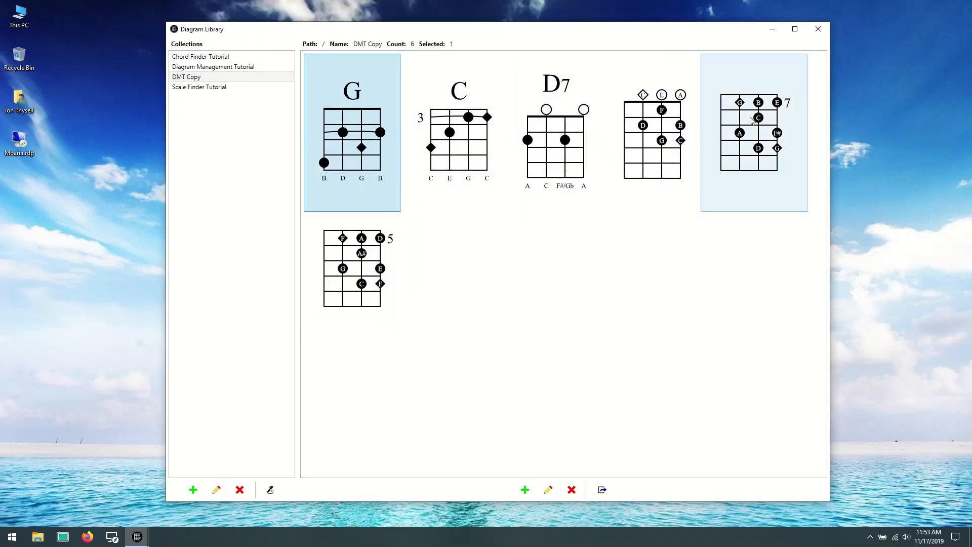
{"action": "left_click", "coordinate": [757, 112], "text": "ctrl"}
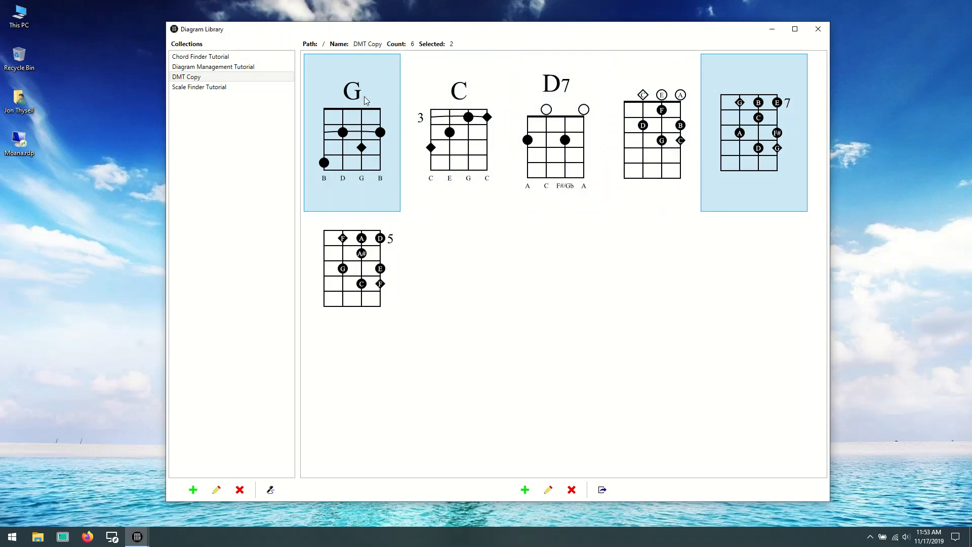
{"action": "left_click_drag", "start_coordinate": [364, 96], "coordinate": [200, 125]}
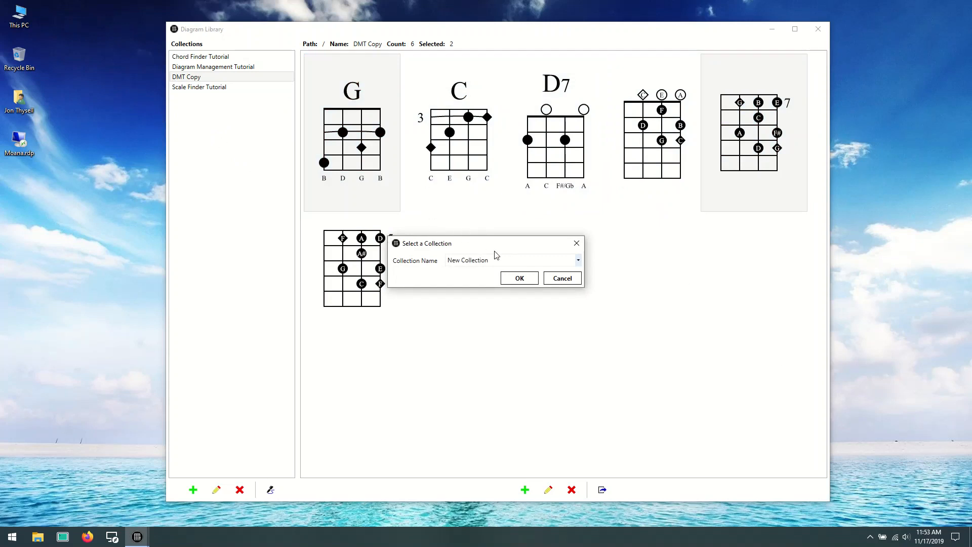
{"action": "left_click", "coordinate": [502, 257]}
{"action": "type", "text": "Ukulele G"}
{"action": "left_click", "coordinate": [519, 278]}
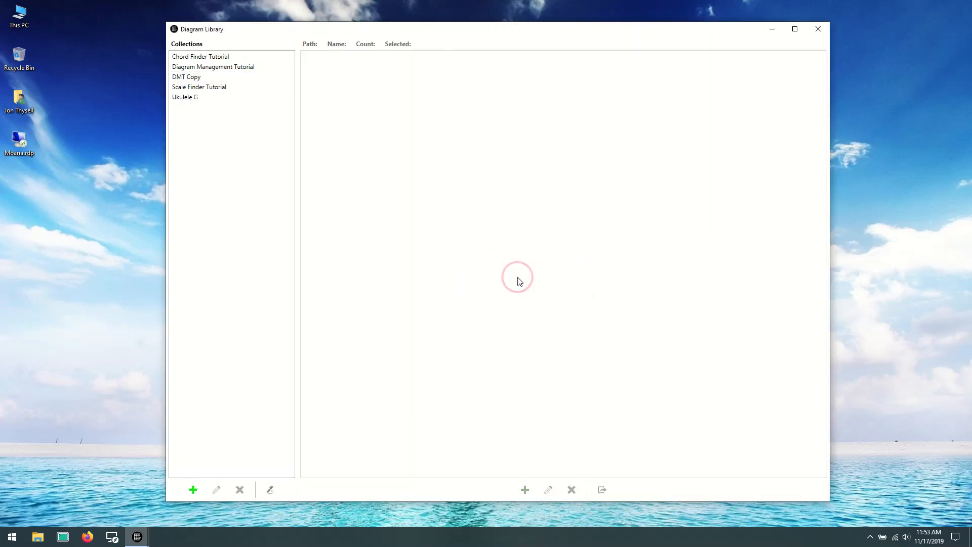
{"action": "left_click", "coordinate": [196, 97]}
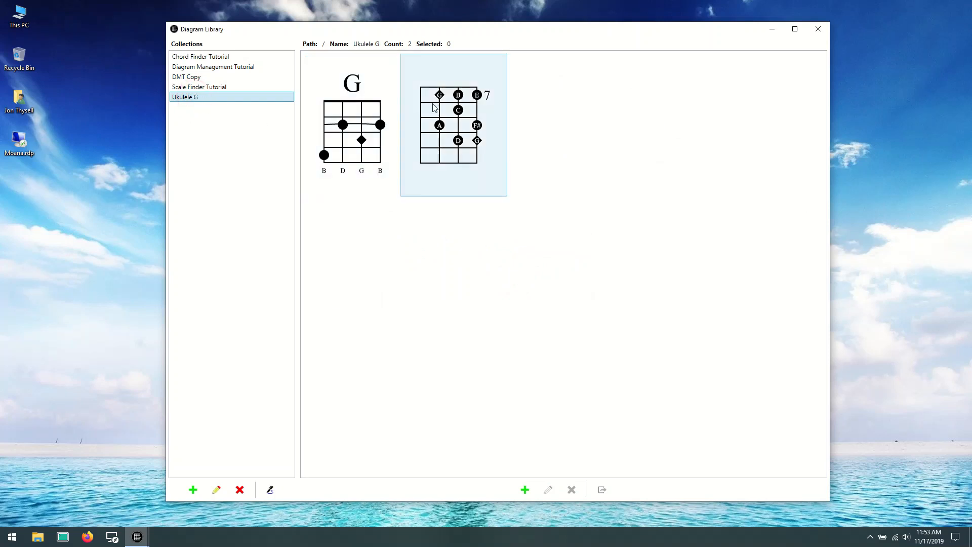
- Delete the DMT Copy collection and view the Ukulele G collection
{"action": "left_click", "coordinate": [187, 77]}
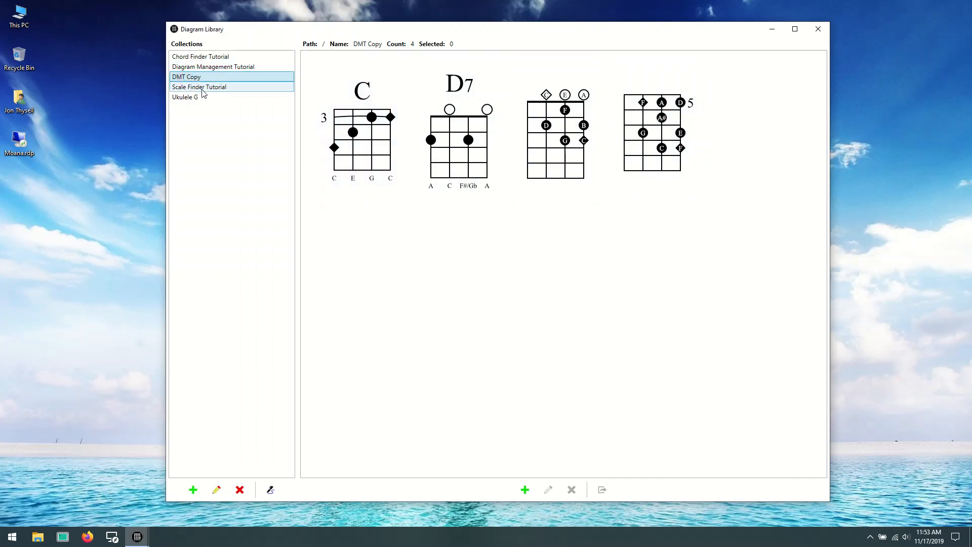
{"action": "left_click", "coordinate": [239, 489]}
{"action": "left_click", "coordinate": [459, 287]}
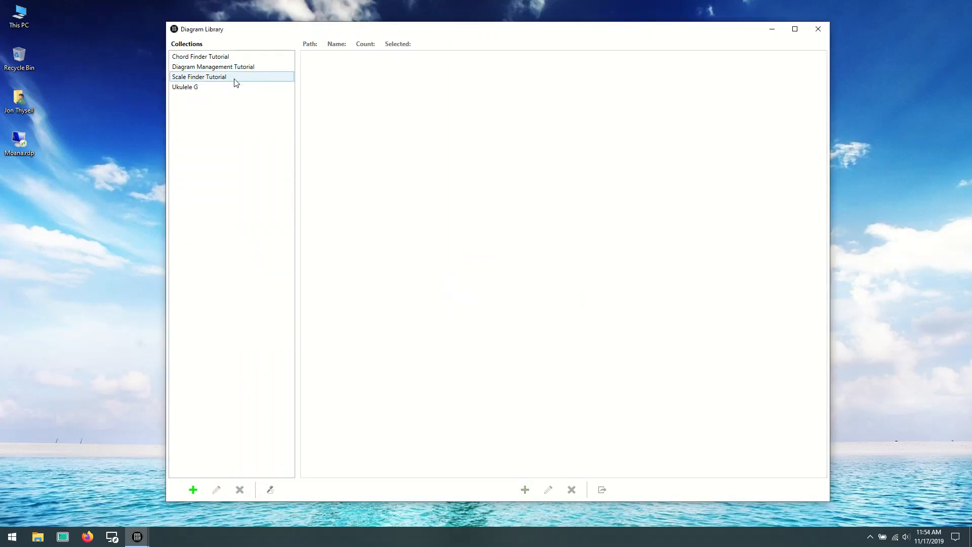
{"action": "left_click", "coordinate": [198, 87]}
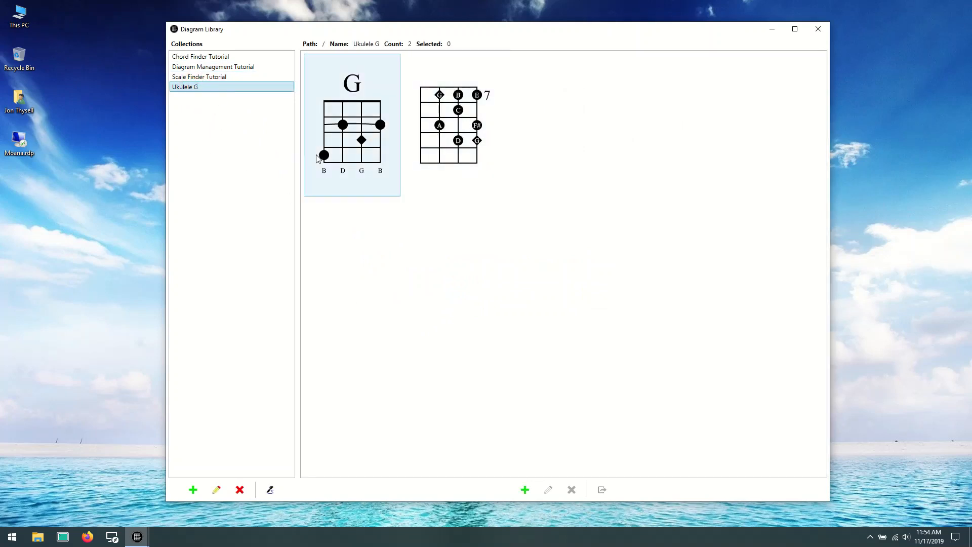
- Copy the C chord and C scale diagrams from Diagram Management Tutorial into a new collection named Ukulele C
{"action": "left_click", "coordinate": [235, 69]}
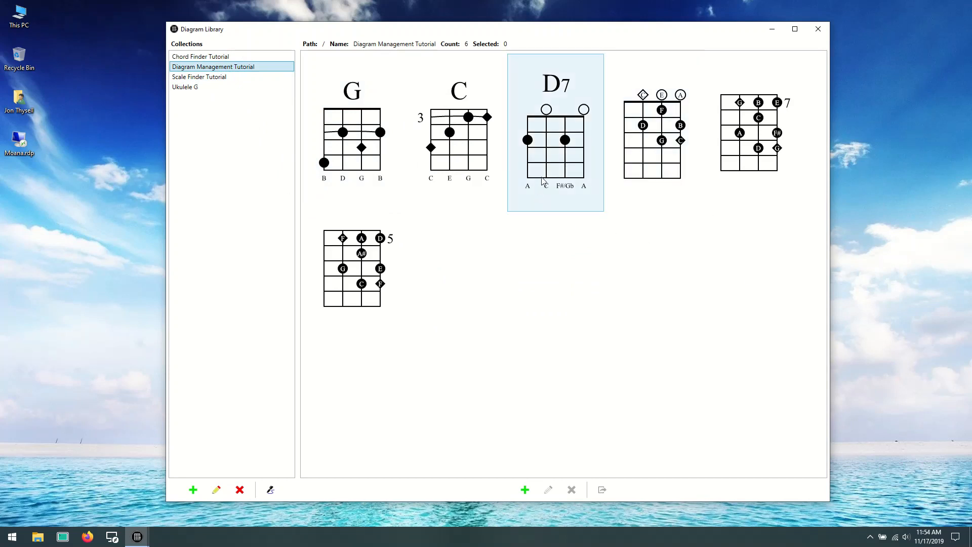
{"action": "left_click", "coordinate": [469, 142]}
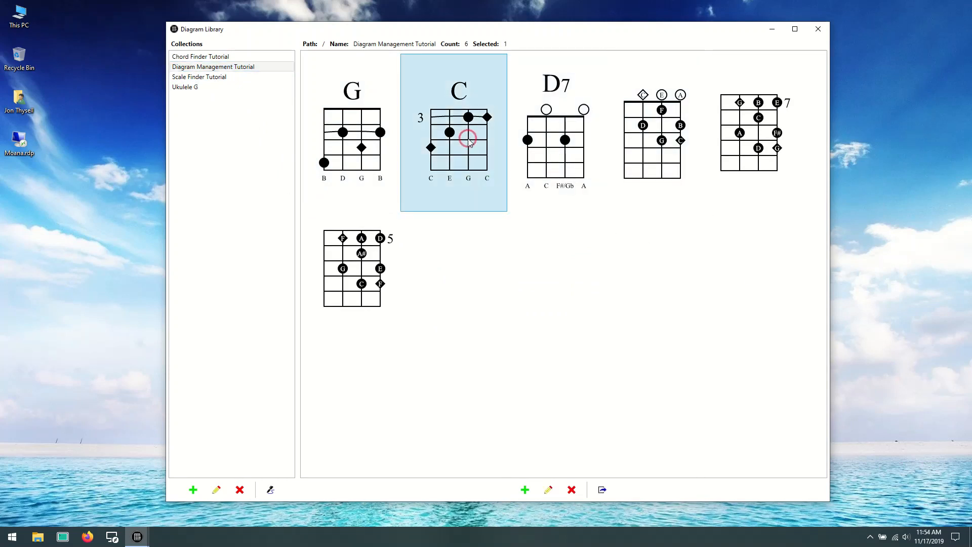
{"action": "left_click", "coordinate": [660, 146], "text": "ctrl"}
{"action": "left_click_drag", "start_coordinate": [470, 109], "coordinate": [205, 132]}
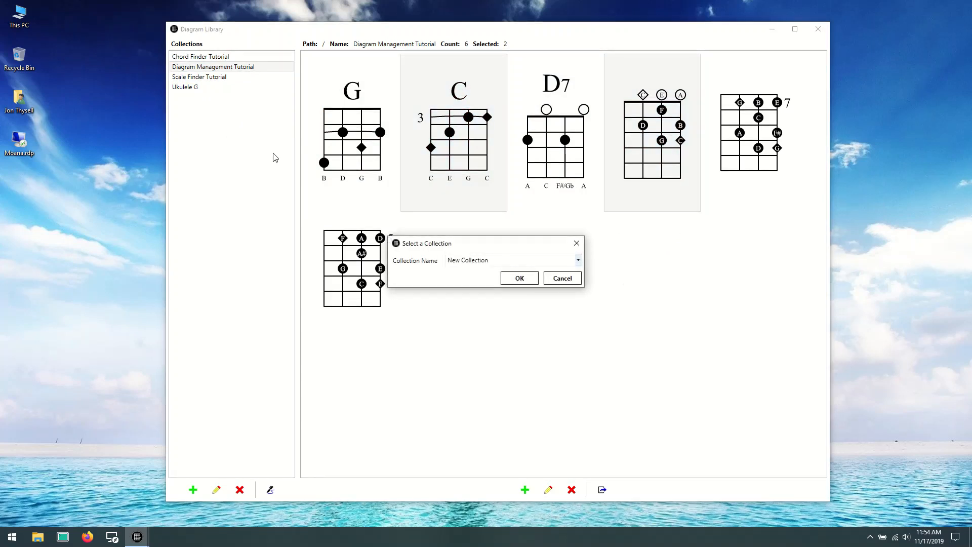
{"action": "left_click", "coordinate": [512, 260]}
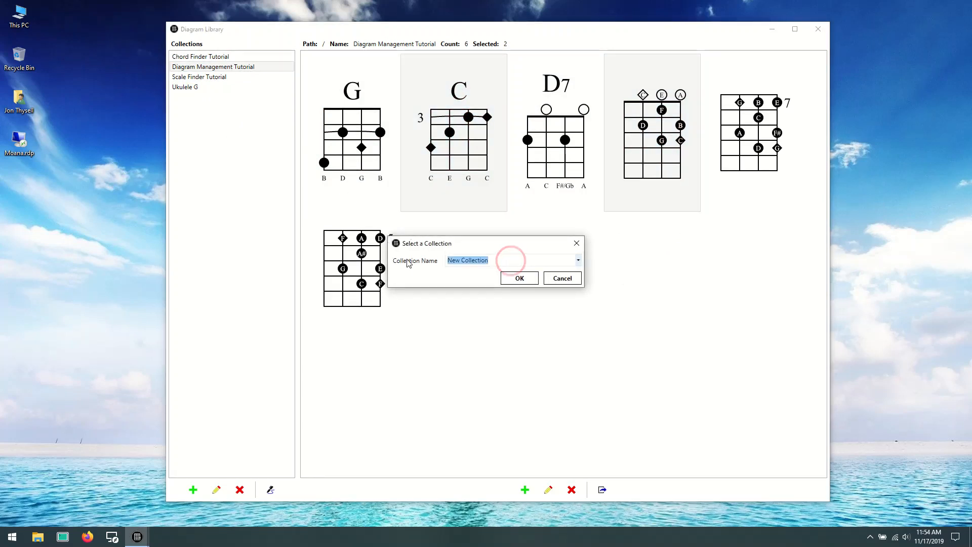
{"action": "type", "text": "Ukulele C"}
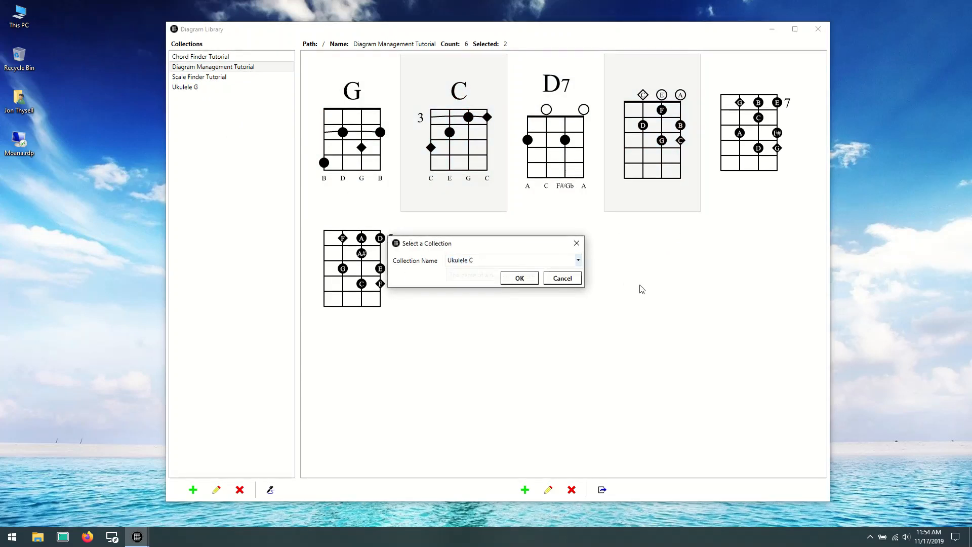
{"action": "left_click", "coordinate": [519, 278]}
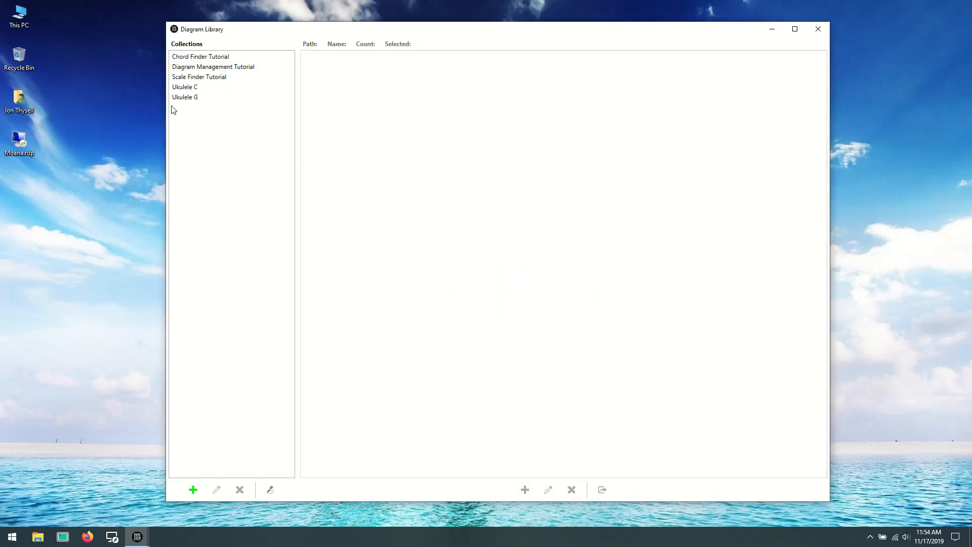
- Compare the contents of the Ukulele C and Diagram Management Tutorial collections
{"action": "left_click", "coordinate": [185, 87]}
{"action": "left_click", "coordinate": [212, 68]}
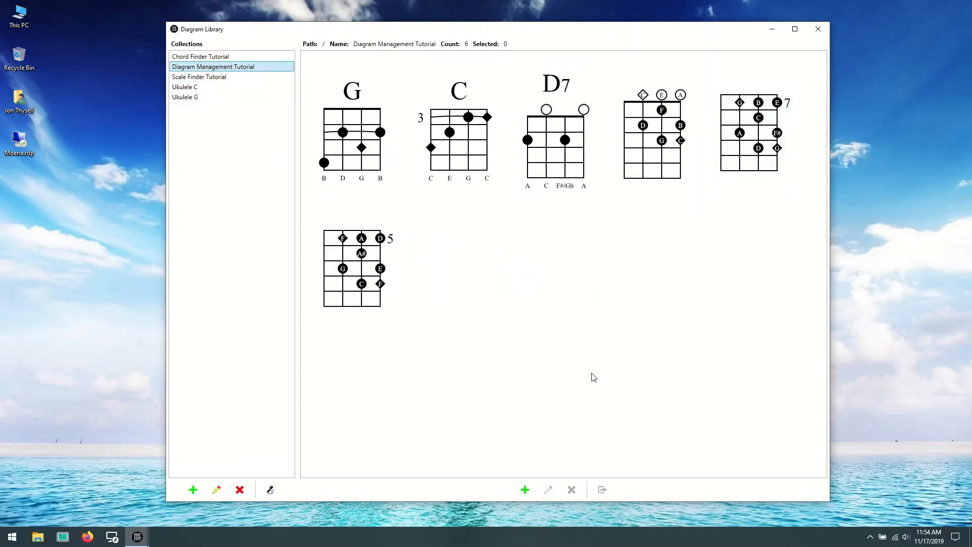
{"action": "left_click", "coordinate": [205, 87]}
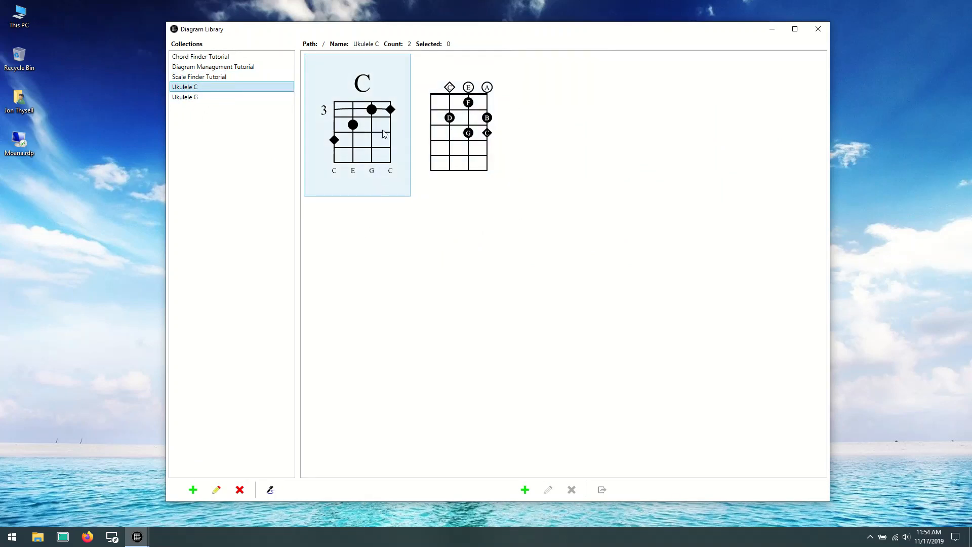
- Clone the C chord diagram within the Ukulele C collection
{"action": "left_click", "coordinate": [365, 126]}
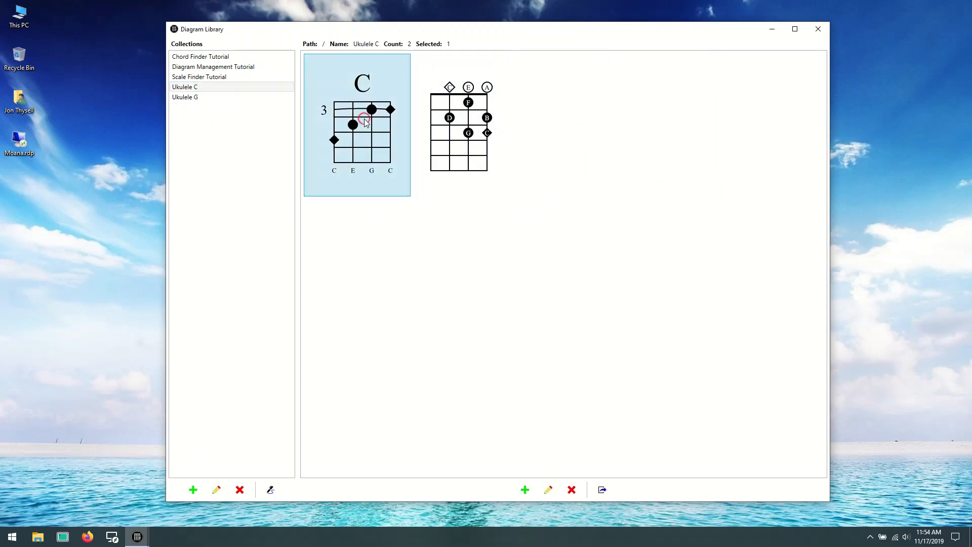
{"action": "right_click", "coordinate": [368, 116]}
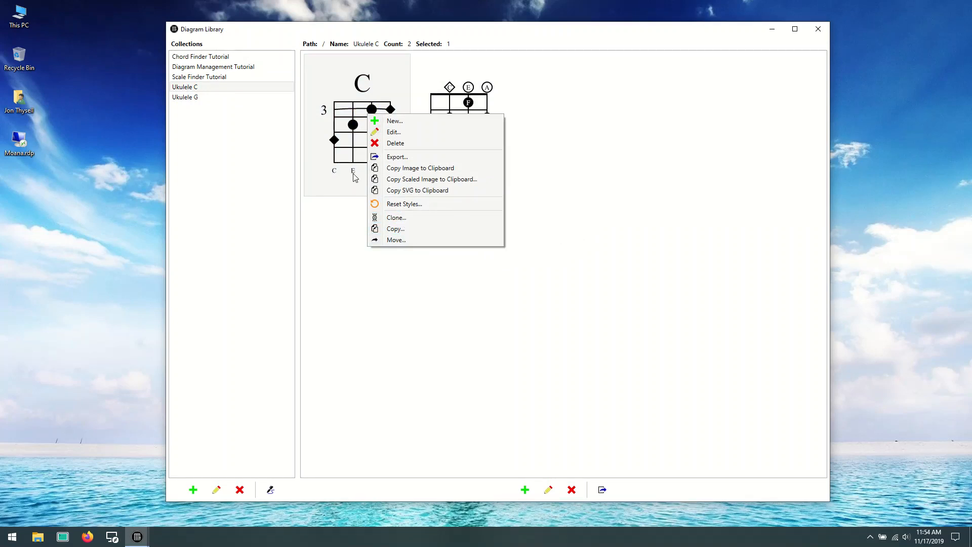
{"action": "left_click", "coordinate": [403, 217]}
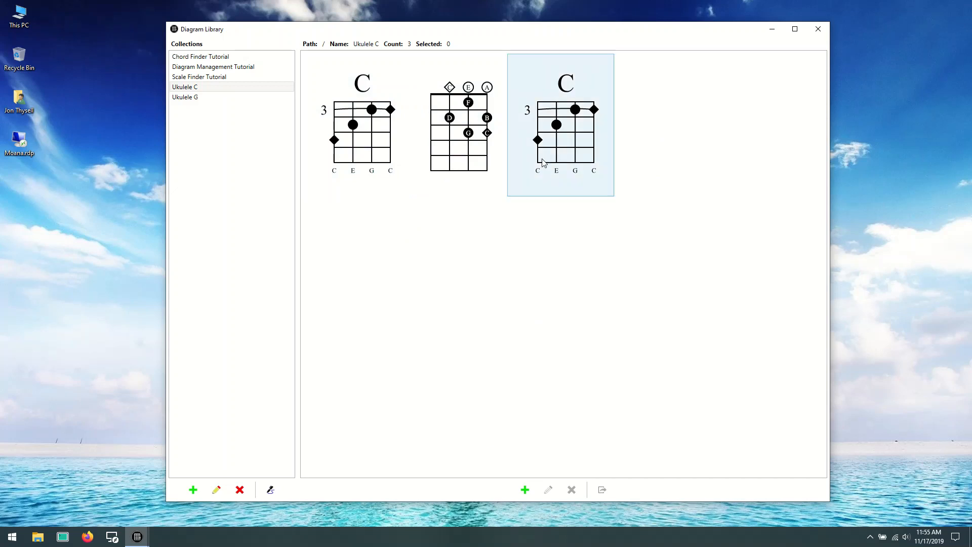
- Delete the cloned C chord diagram from the Ukulele C collection
{"action": "left_click", "coordinate": [559, 107]}
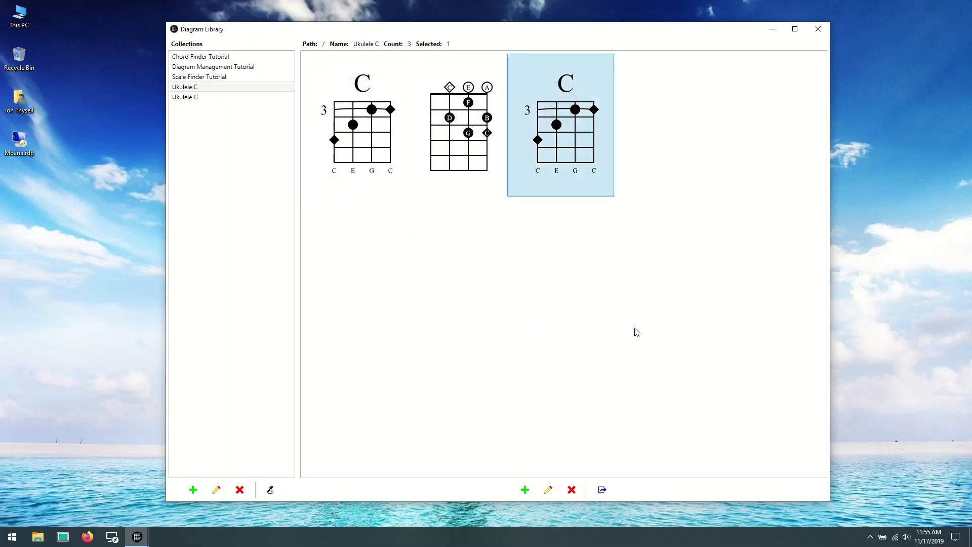
{"action": "left_click", "coordinate": [571, 490]}
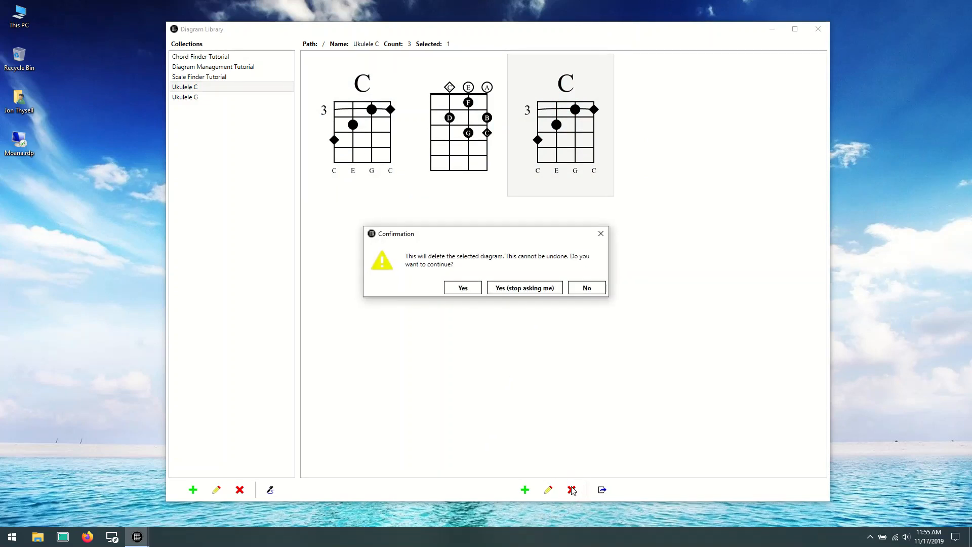
{"action": "left_click", "coordinate": [453, 289]}
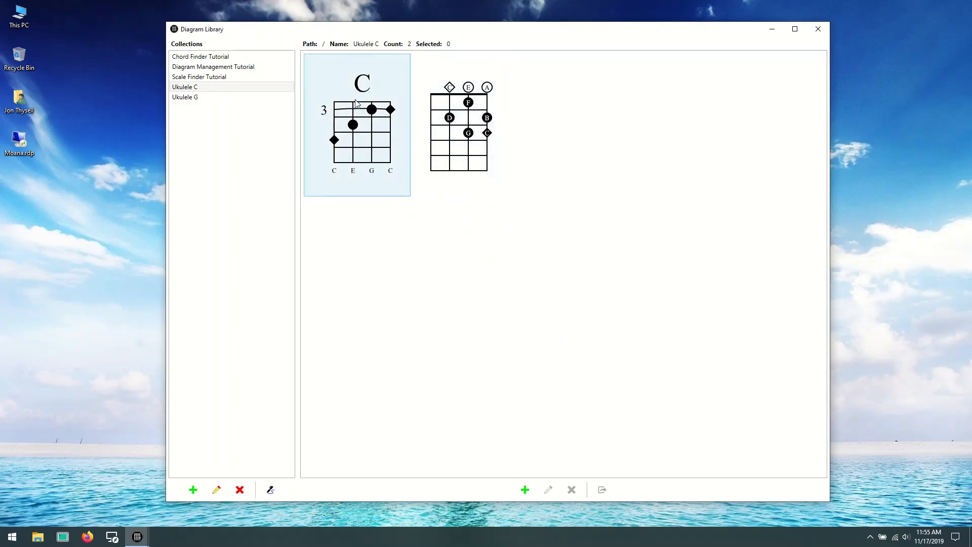
{"action": "right_click", "coordinate": [386, 145]}
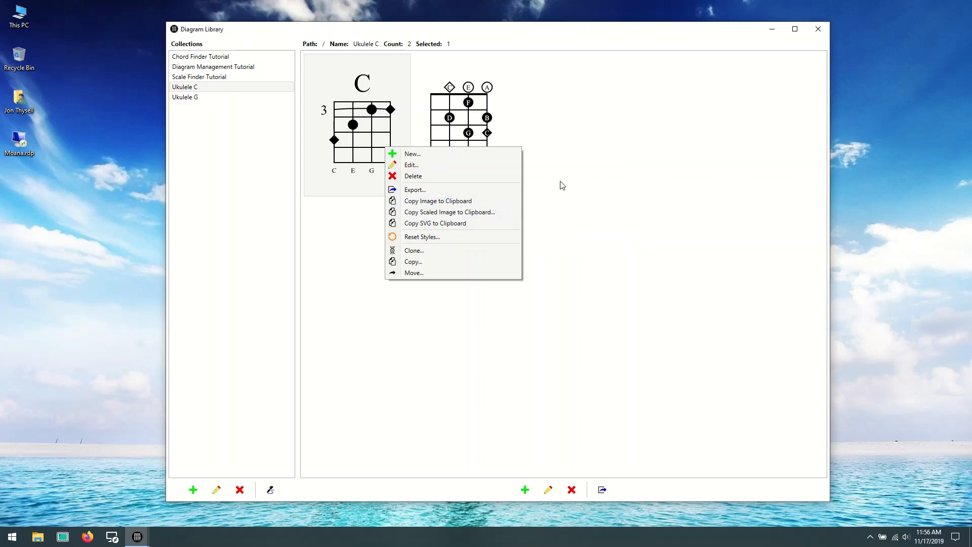
{"action": "left_click", "coordinate": [595, 204]}
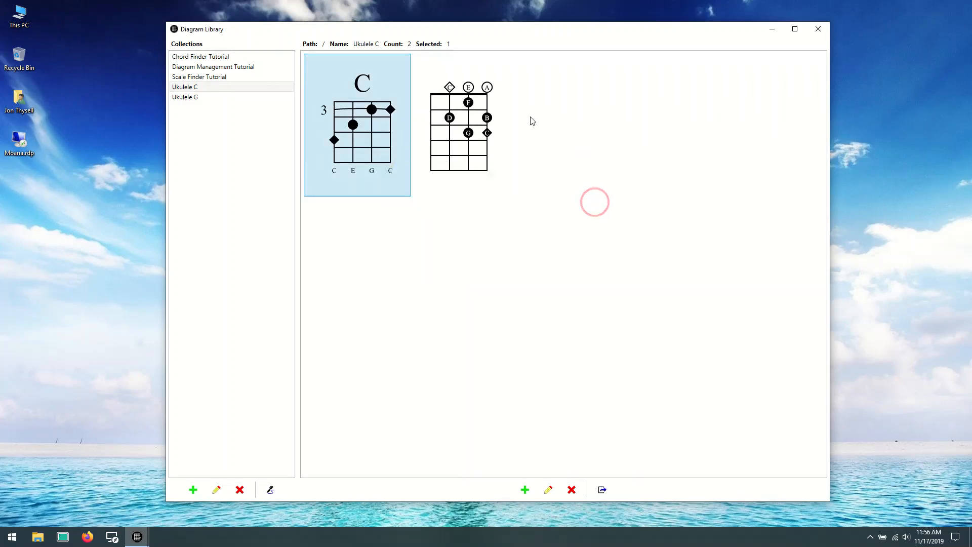
- Review the diagrams in the Ukulele G, Ukulele C and Diagram Management Tutorial collections
{"action": "left_click", "coordinate": [214, 98]}
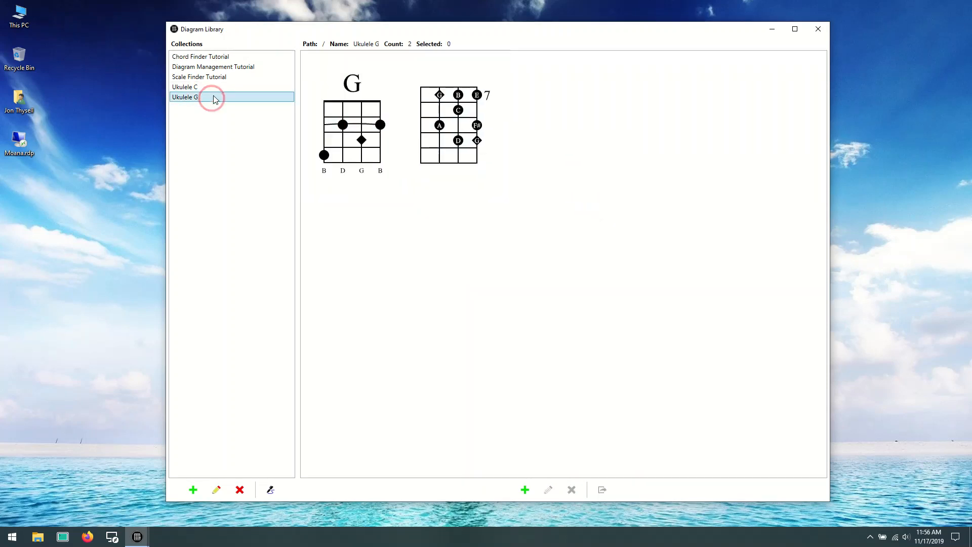
{"action": "left_click", "coordinate": [215, 90]}
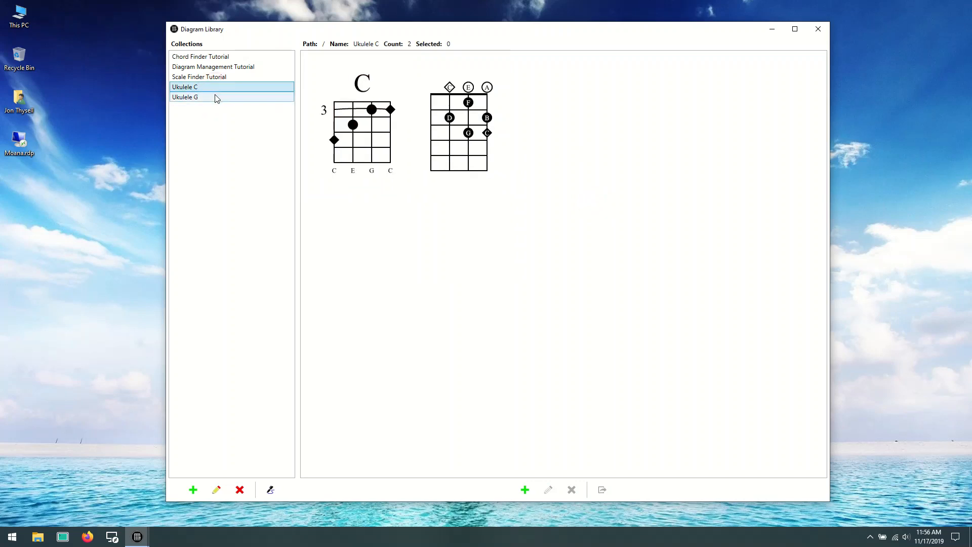
{"action": "left_click", "coordinate": [215, 97]}
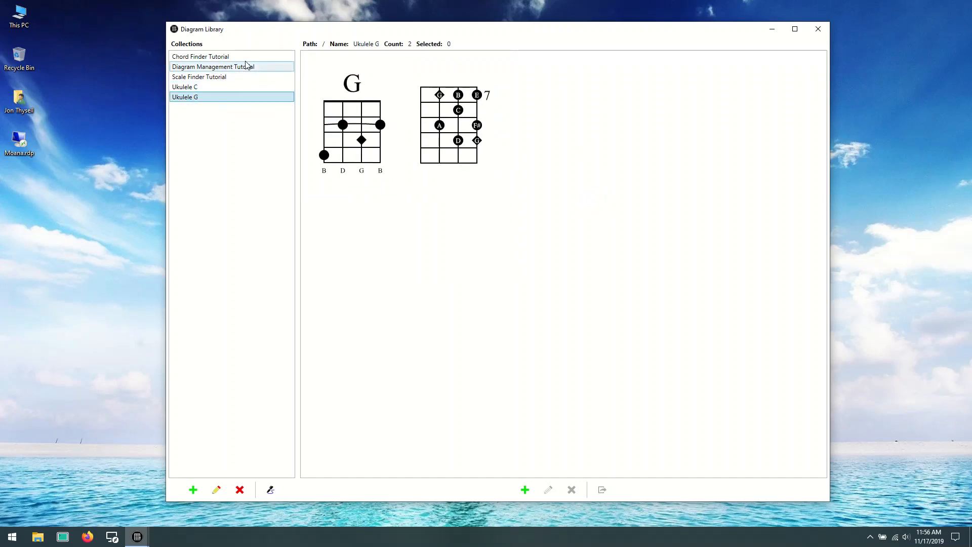
{"action": "left_click", "coordinate": [244, 70]}
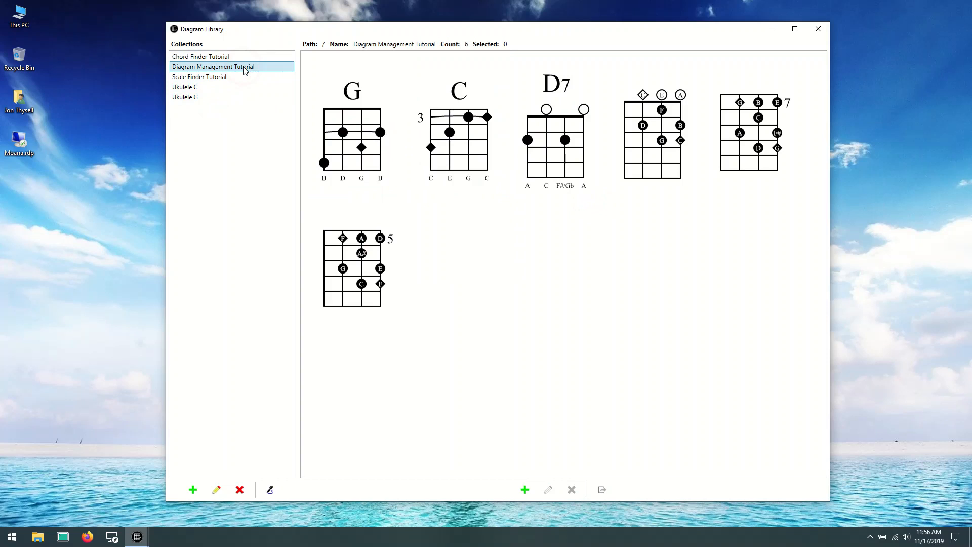